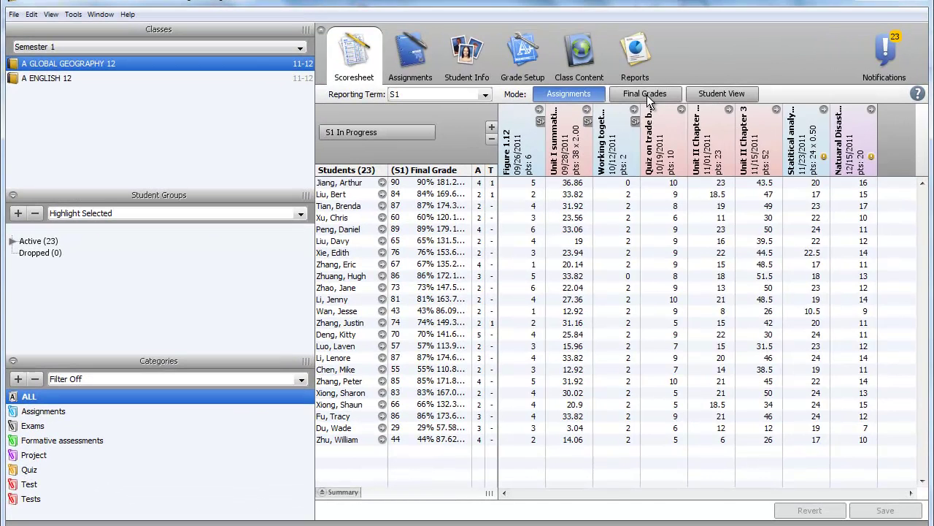
left_click(629, 102)
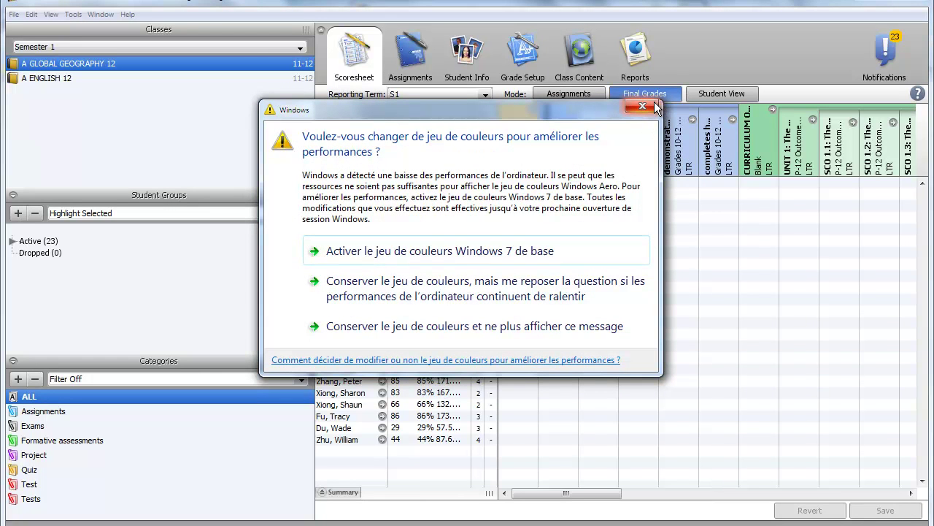
left_click(654, 108)
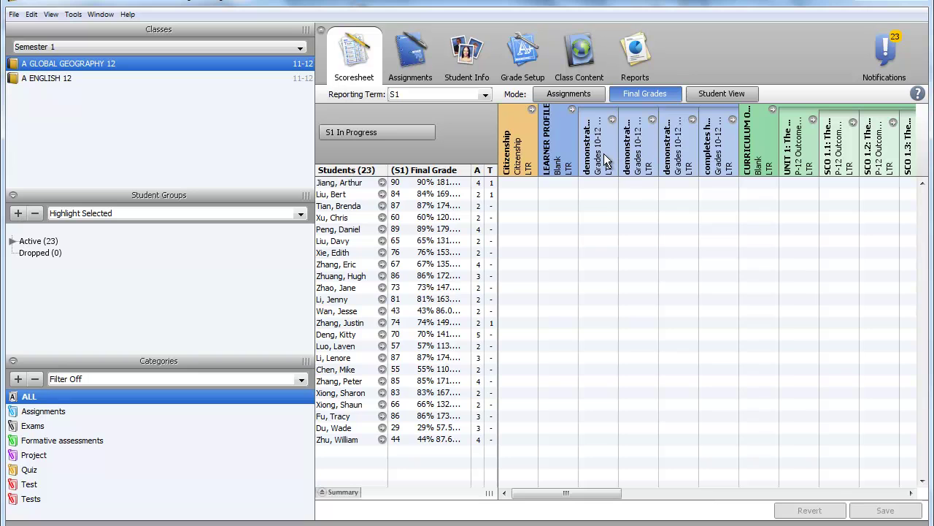
mouse_move(604, 155)
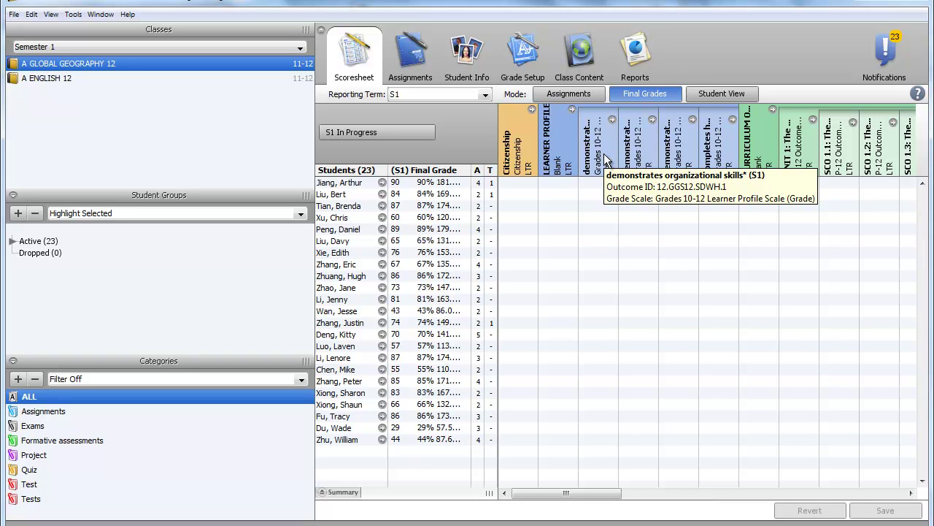
mouse_move(646, 153)
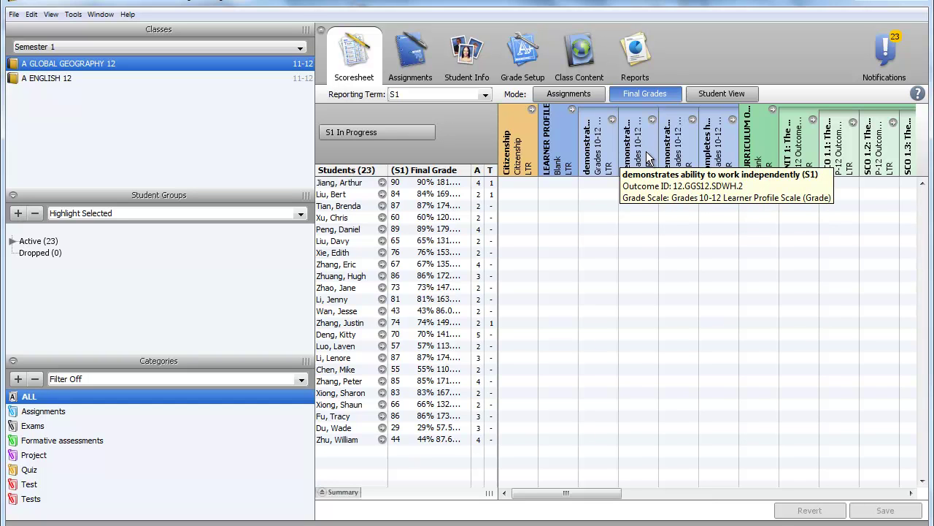
mouse_move(686, 152)
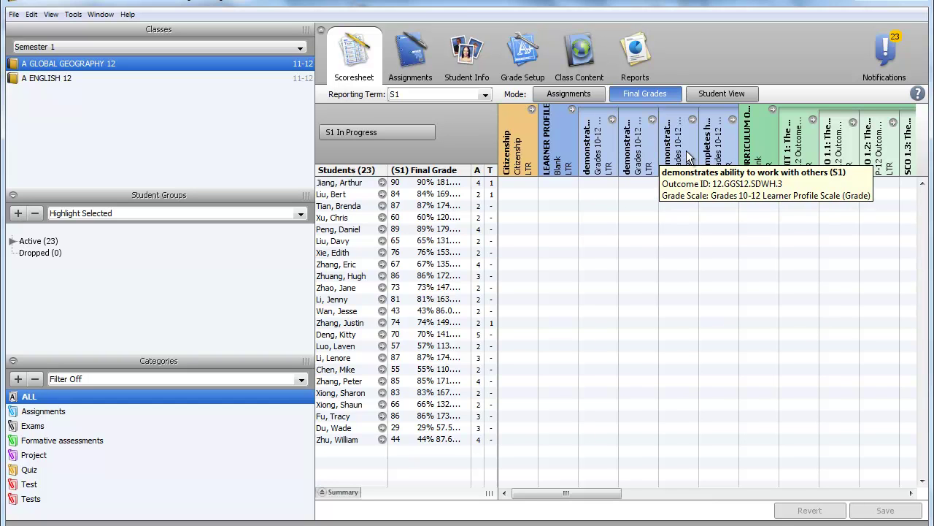
mouse_move(716, 152)
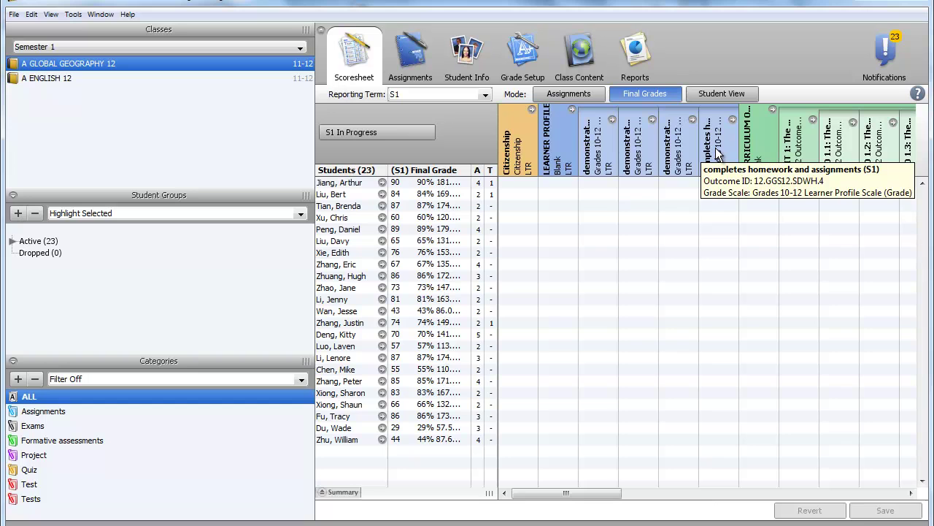
mouse_move(677, 182)
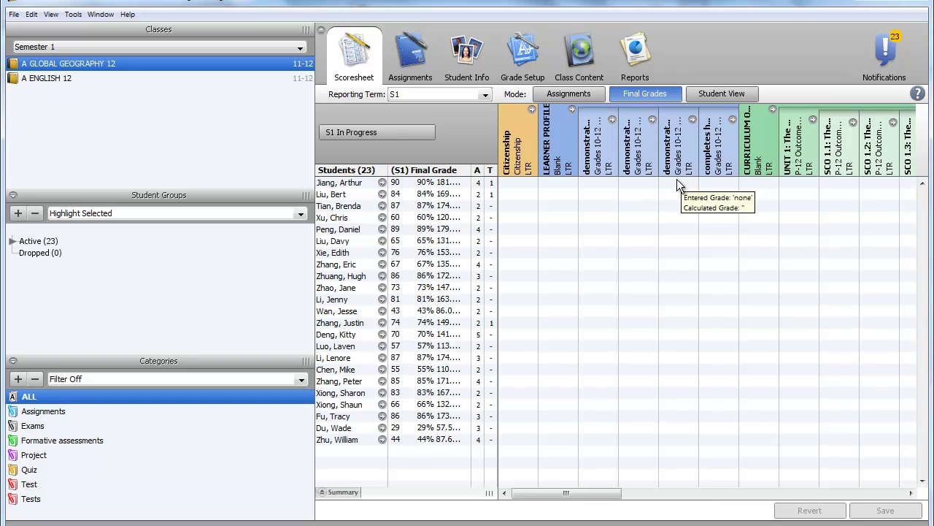
Give the first student Usually in the demonstrates organizational skills final-grade column.
left_click(598, 183)
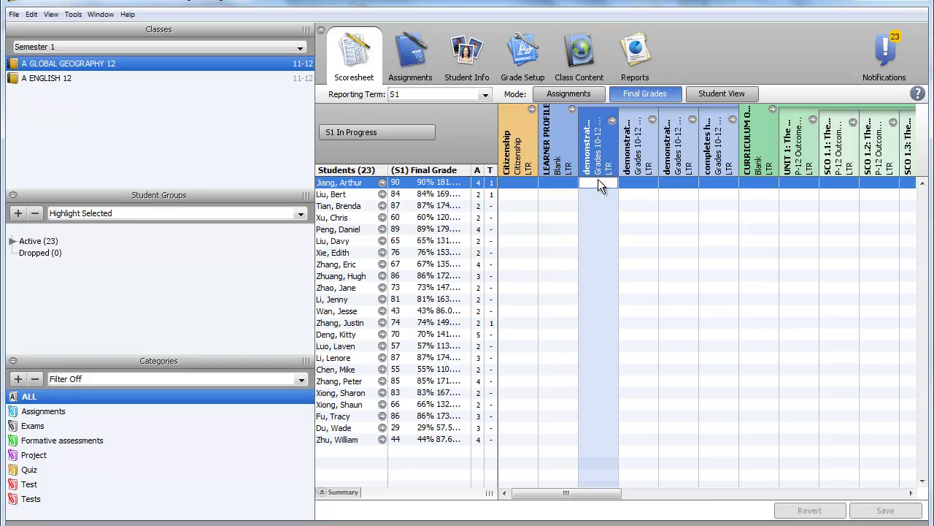
right_click(598, 182)
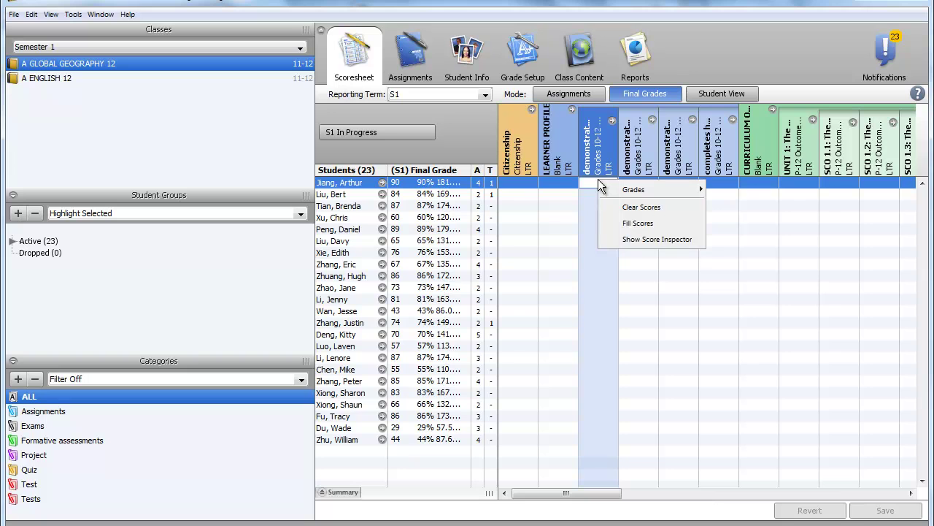
mouse_move(614, 186)
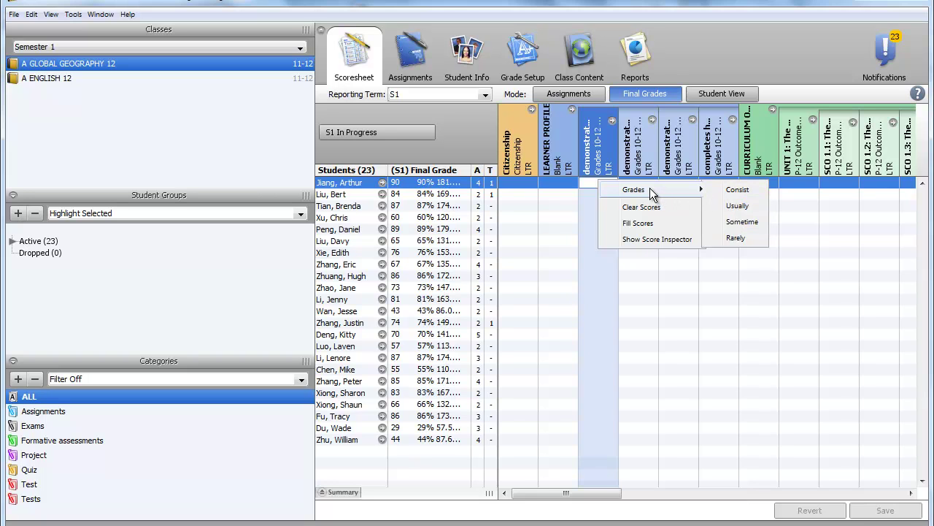
left_click(739, 207)
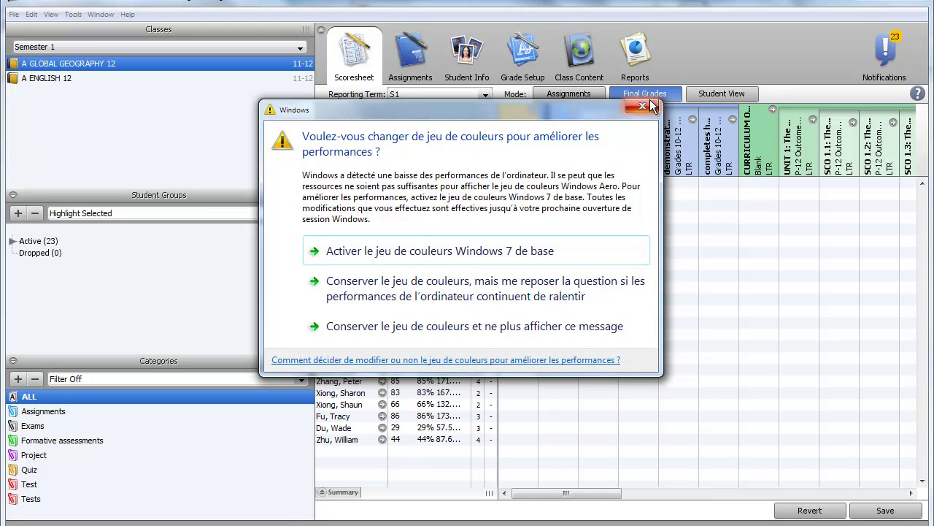
Dismiss the Windows prompt and Fill Scores with Usually for all students with no organizational skills grade.
left_click(649, 103)
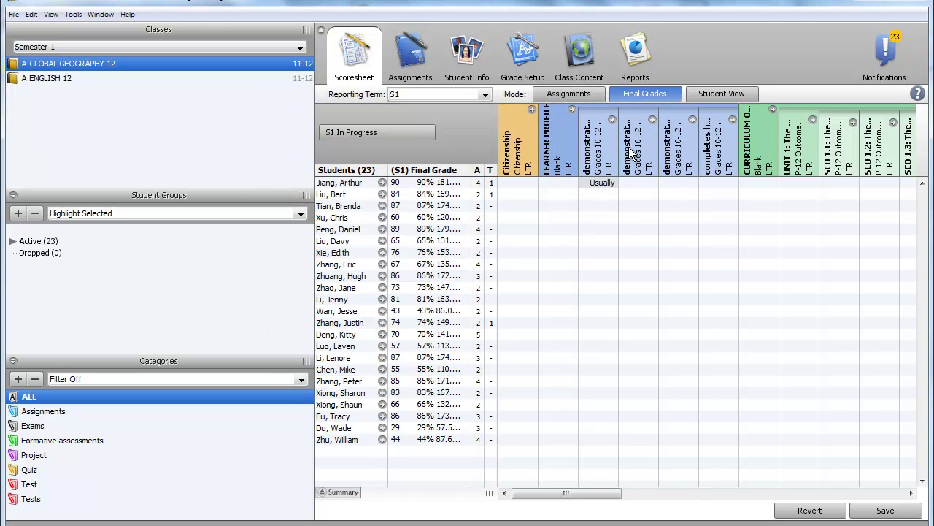
left_click(605, 184)
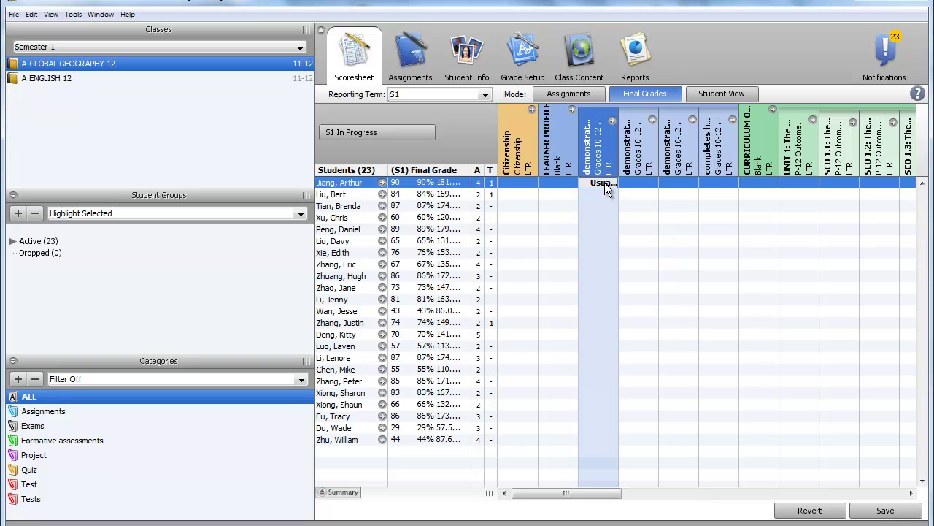
right_click(607, 188)
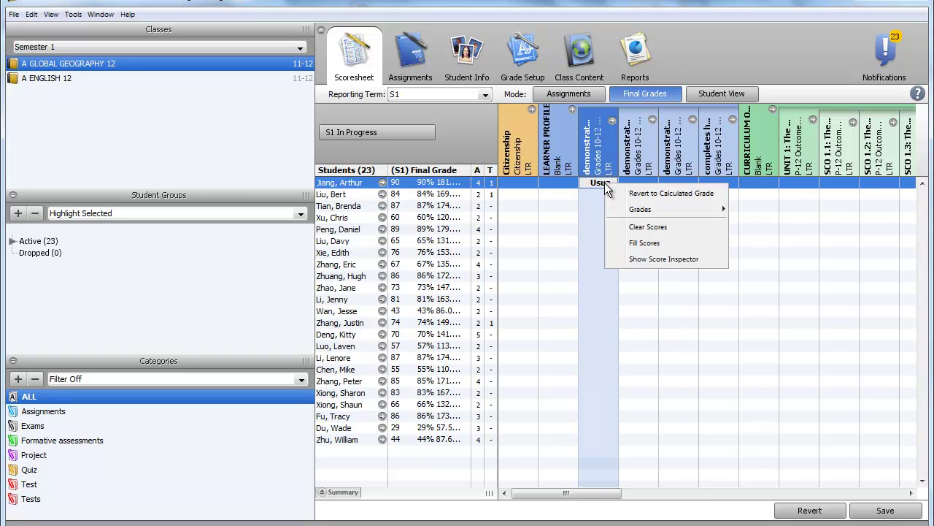
left_click(634, 244)
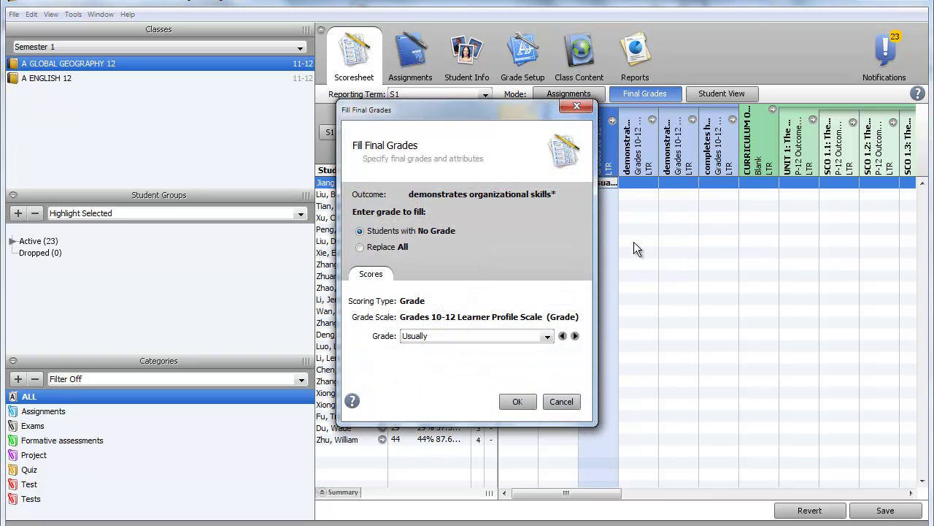
left_click(548, 337)
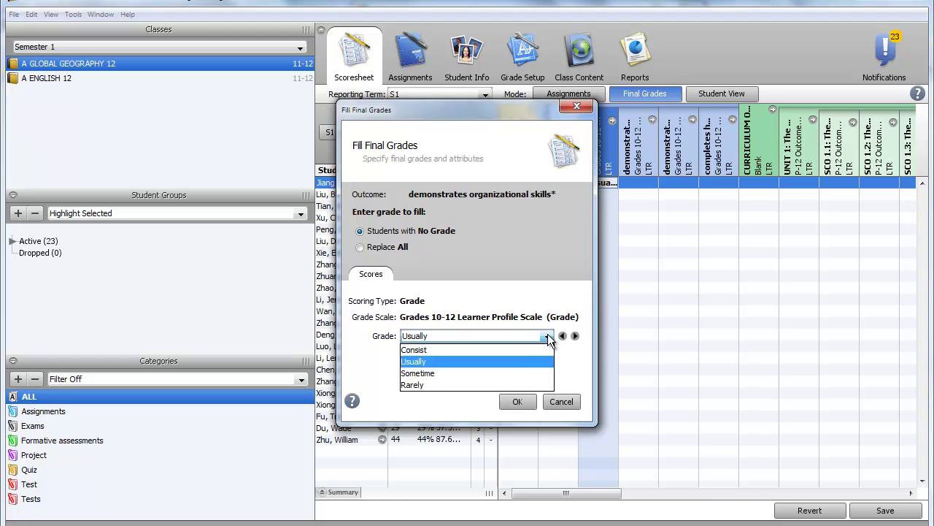
left_click(497, 360)
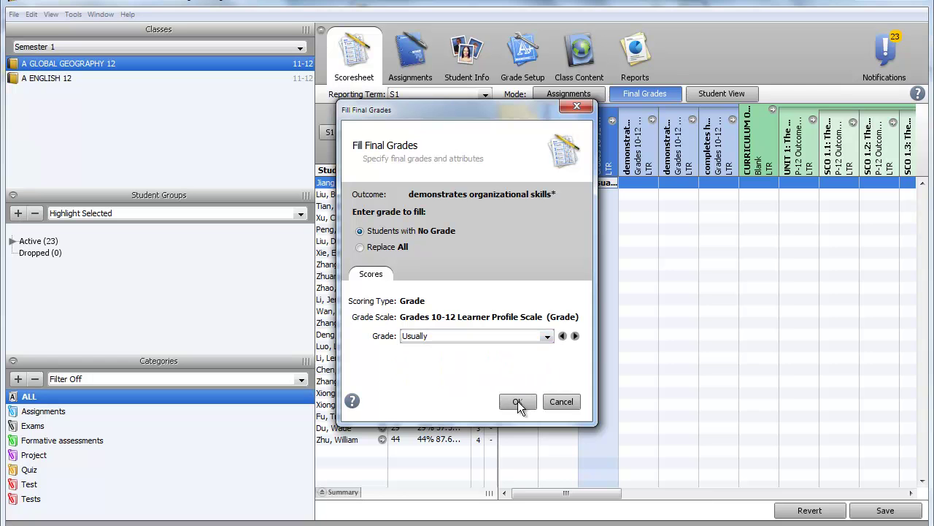
Change the fifth student's organizational skills grade from Usually to Consist.
left_click(517, 403)
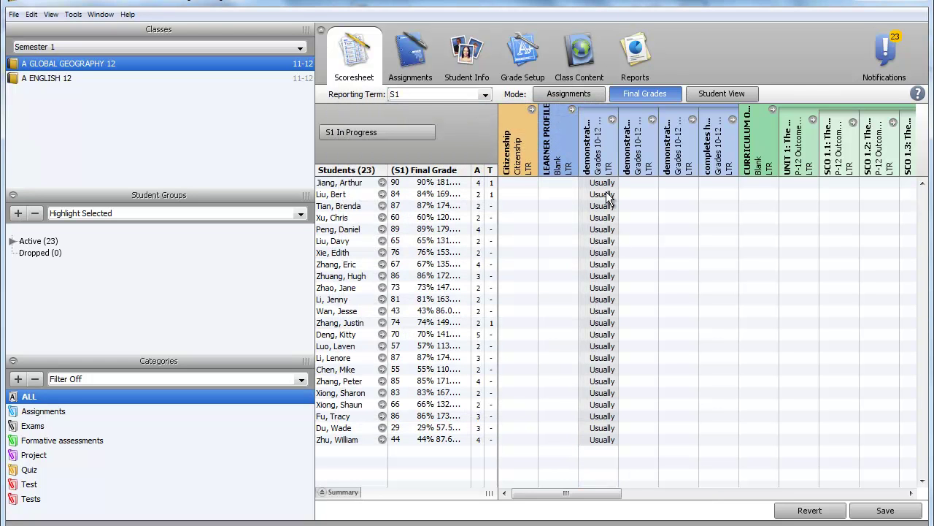
right_click(603, 234)
mouse_move(632, 260)
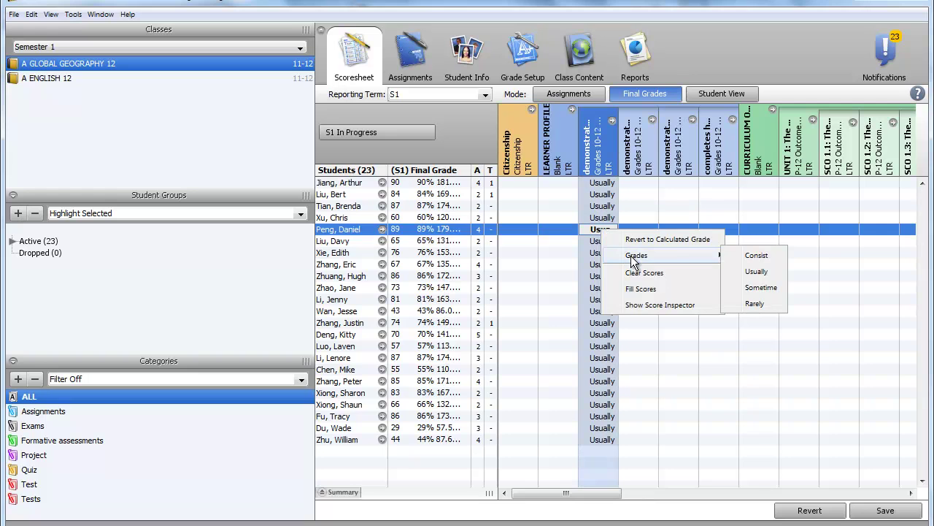
left_click(753, 257)
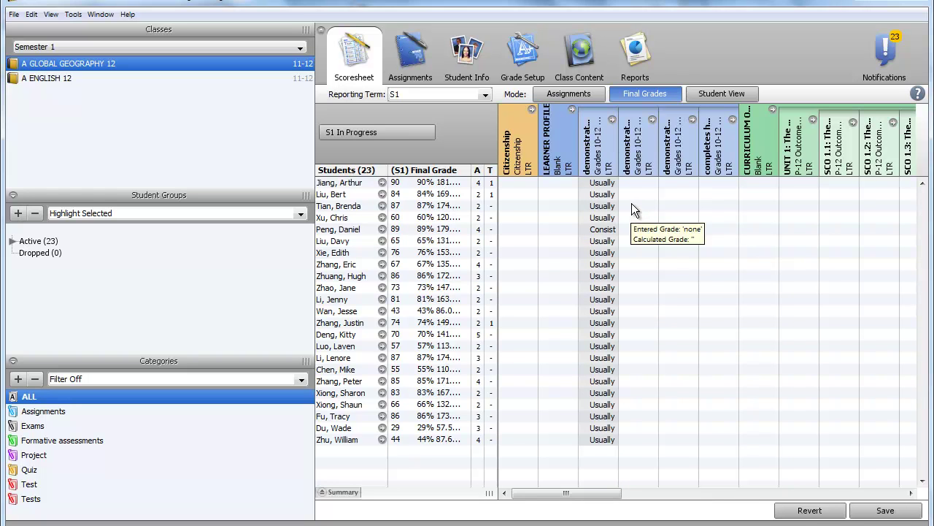
Step across the first student's second, third and fourth work-habit grade cells.
left_click(645, 182)
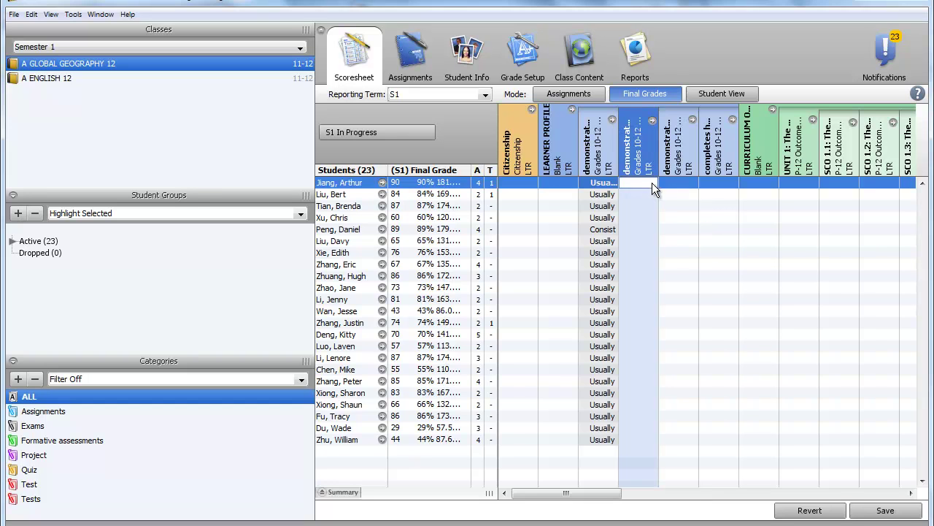
left_click(676, 183)
left_click(716, 183)
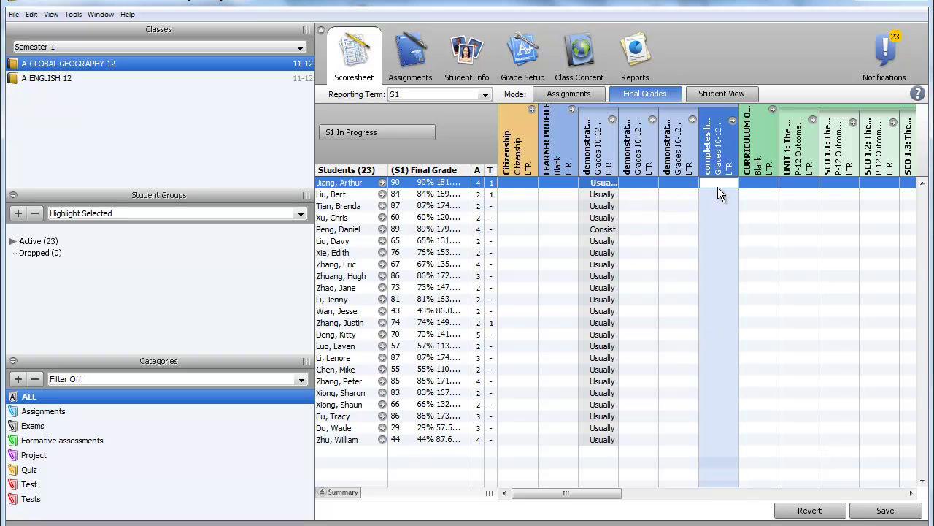
mouse_move(718, 187)
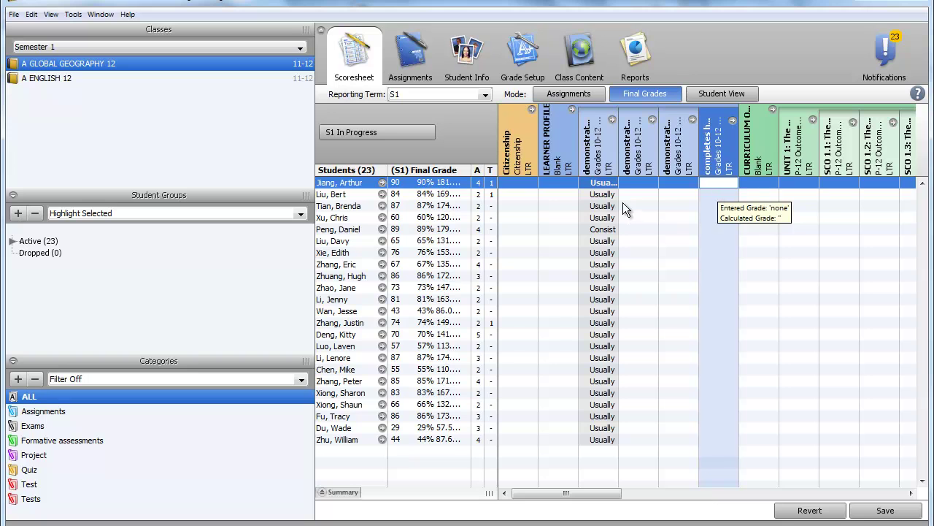
Return the scoresheet to Assignments mode, answering No to saving the modified final grades.
left_click(567, 94)
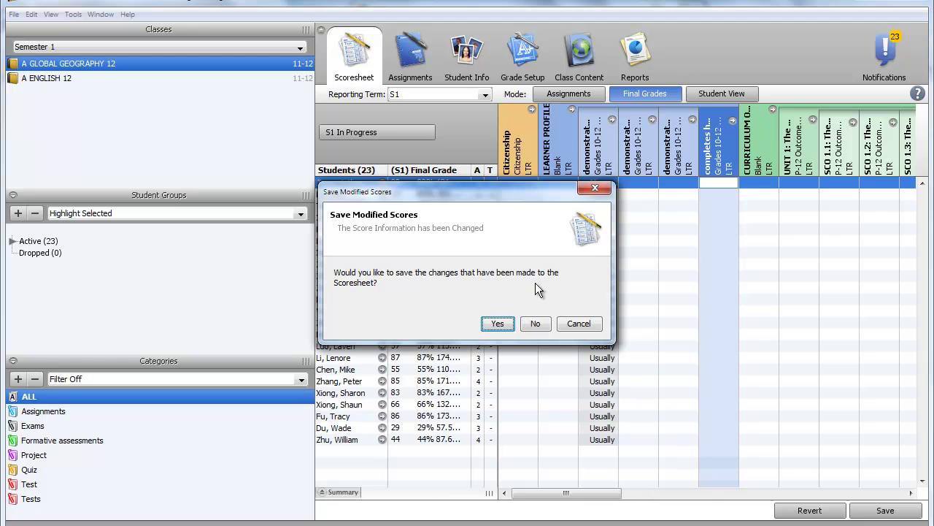
left_click(538, 322)
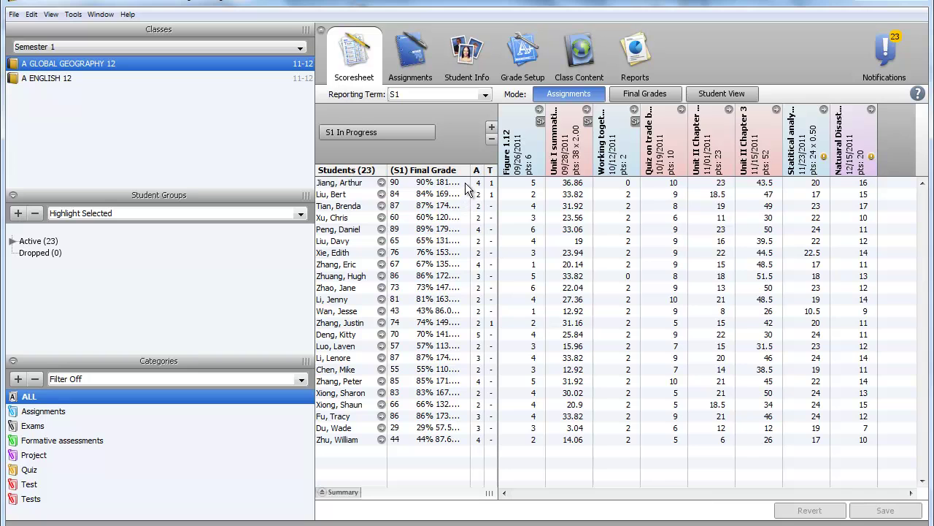
In the first student's Score Inspector, comment 'This student has attained all the outcomes for the course during the term'.
right_click(410, 188)
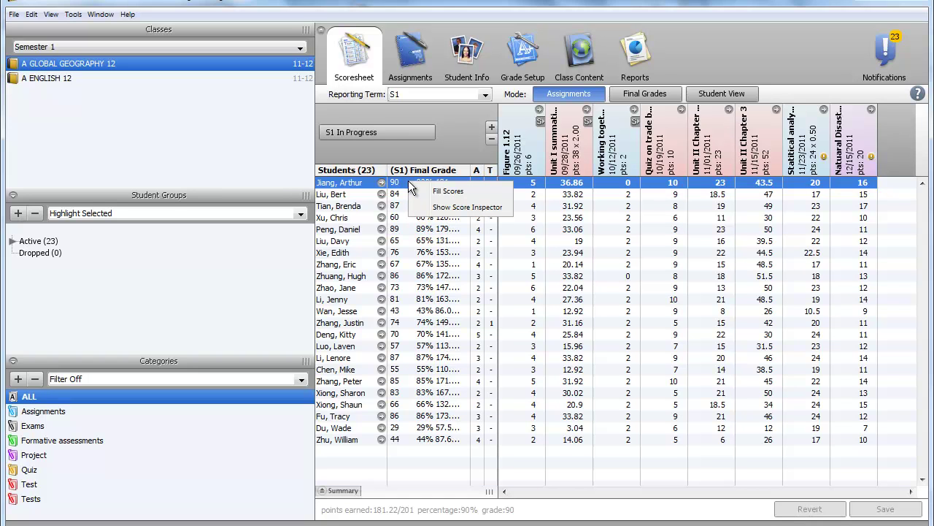
left_click(443, 207)
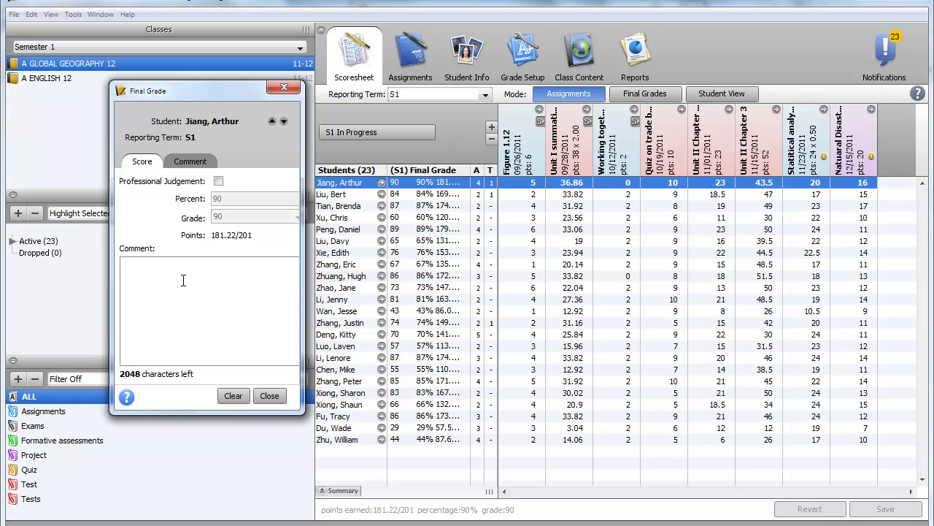
type("This ")
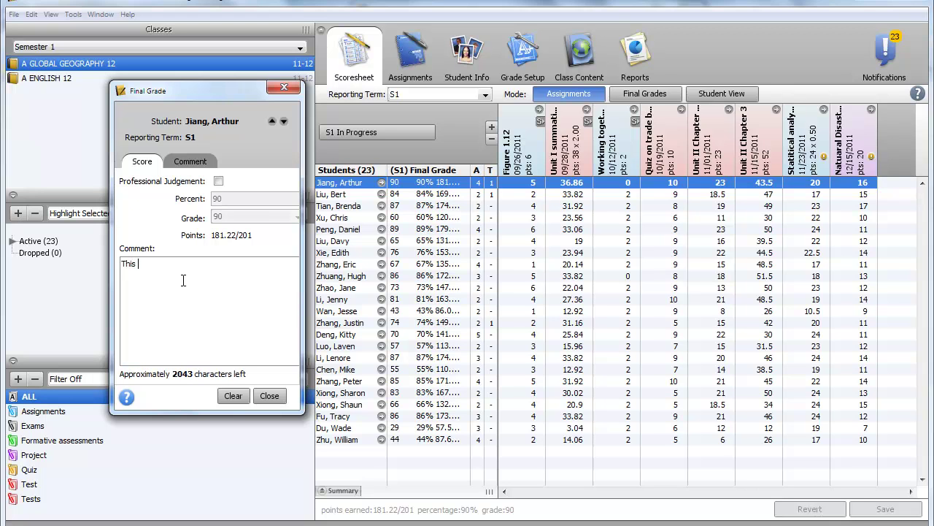
type("student ")
type("has attained")
type(" all the ")
type("ours")
key("BackSpace")
key("BackSpace")
key("BackSpace")
type("tcomes ")
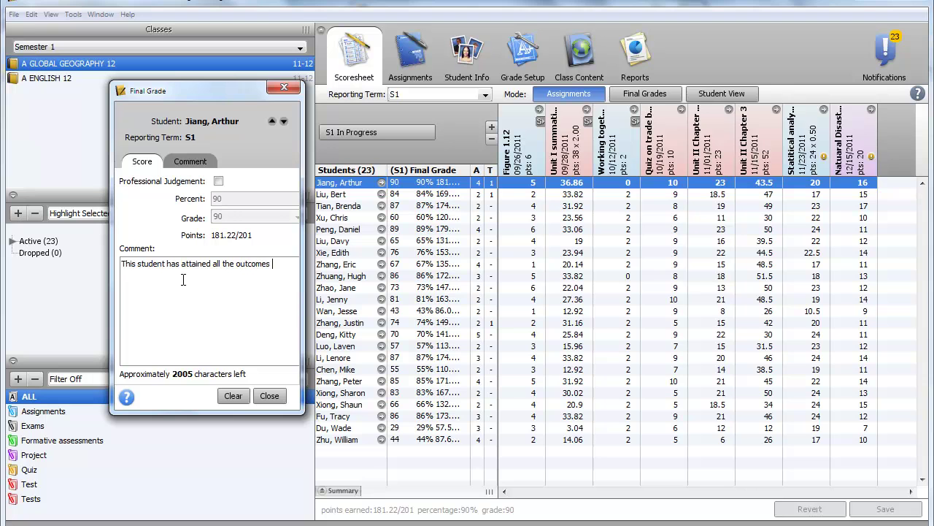
type("for the course during the term.")
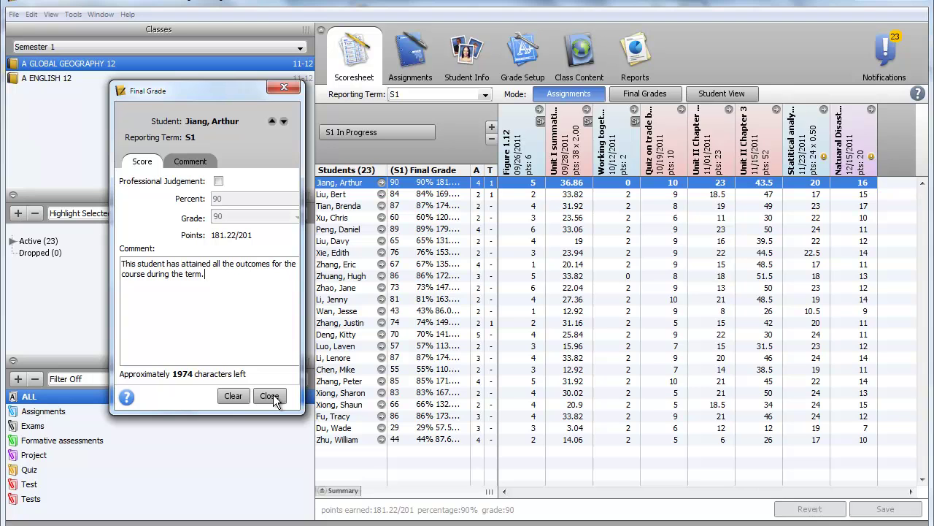
Browse the next five students' final grades in the inspector, then close the Final Grade window.
left_click(284, 121)
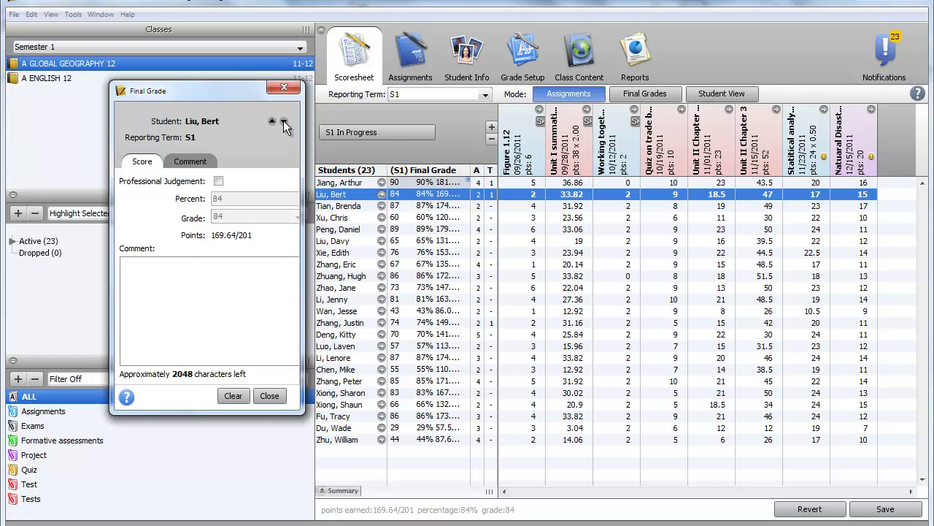
left_click(284, 121)
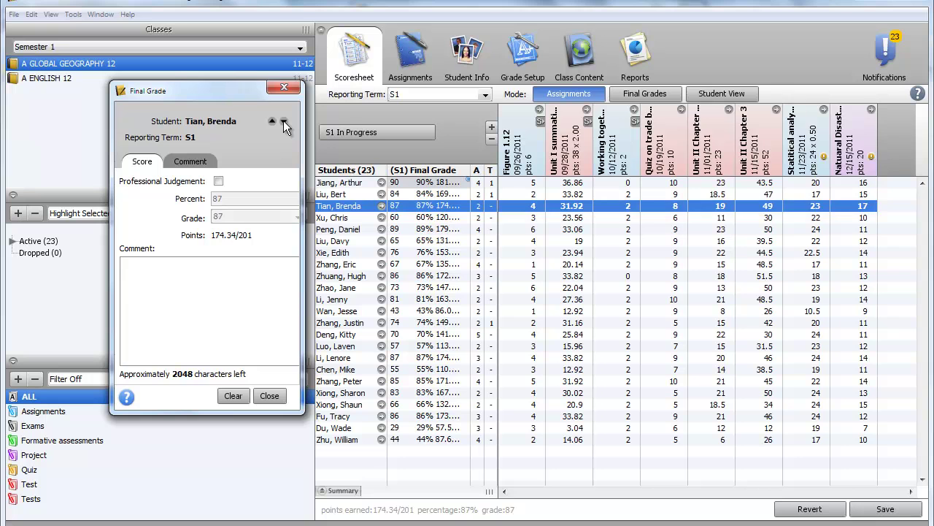
left_click(284, 121)
left_click(284, 121)
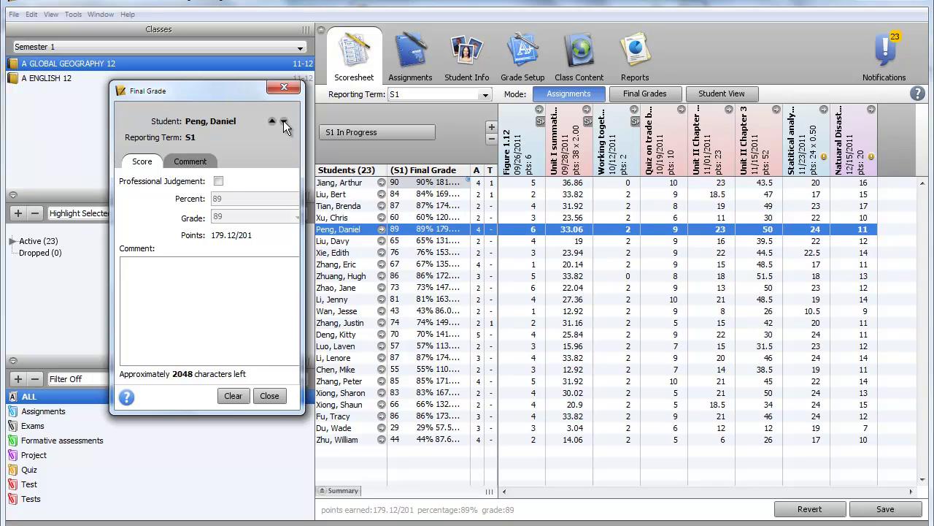
left_click(284, 121)
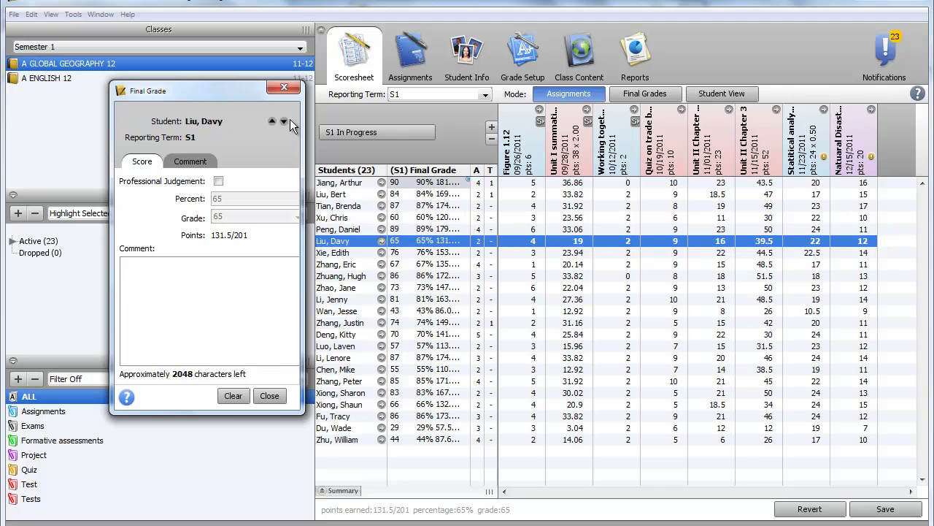
left_click(269, 395)
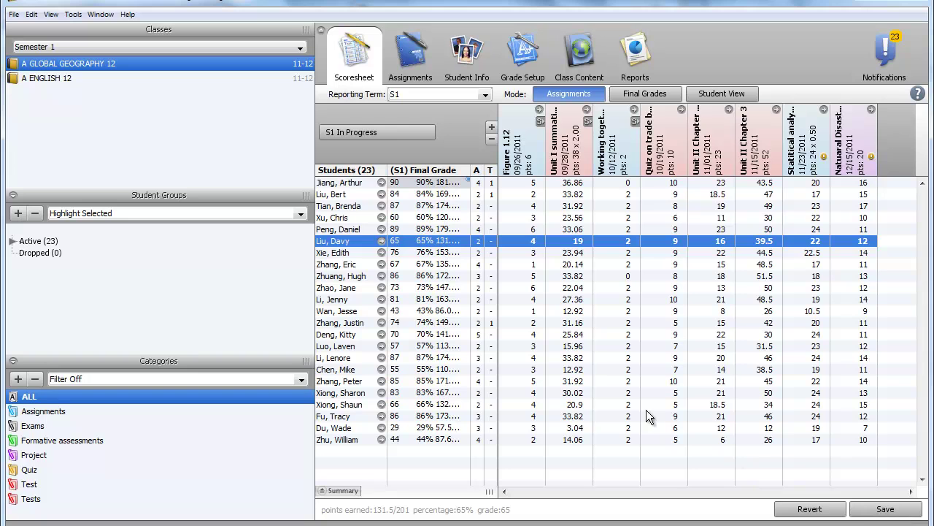
left_click(469, 184)
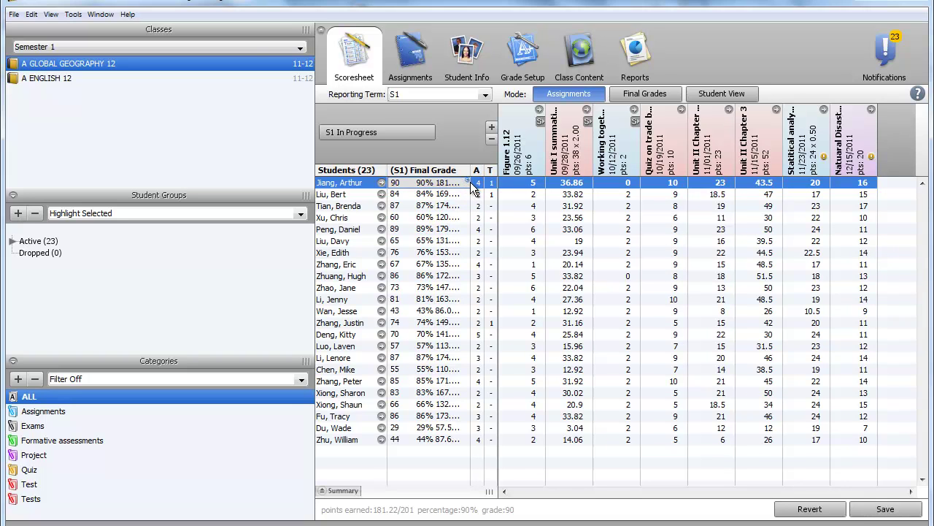
mouse_move(469, 182)
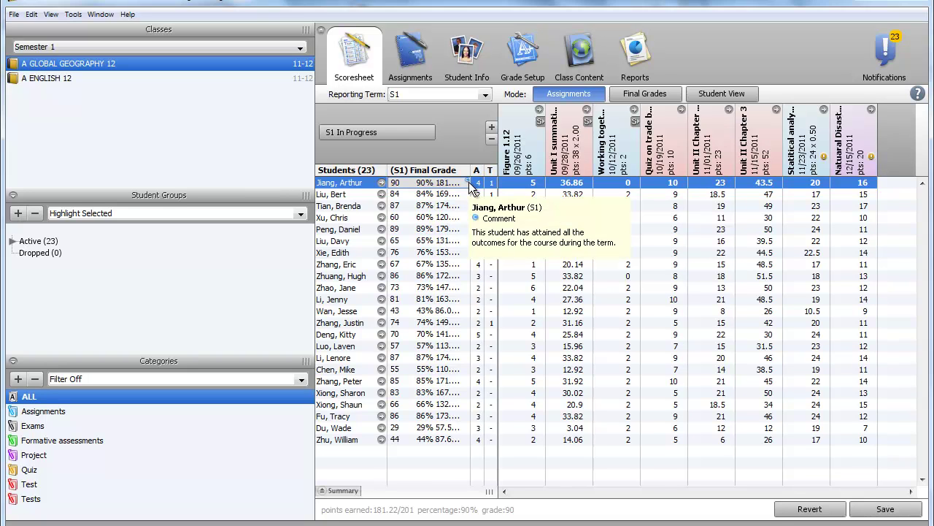